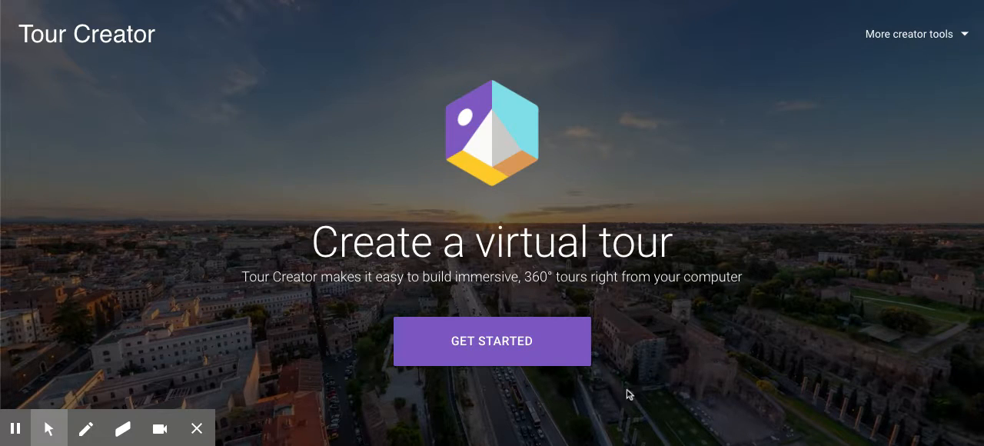
Step: Get started from the Tour Creator landing page and begin a new tour
{"action": "left_click", "coordinate": [486, 347]}
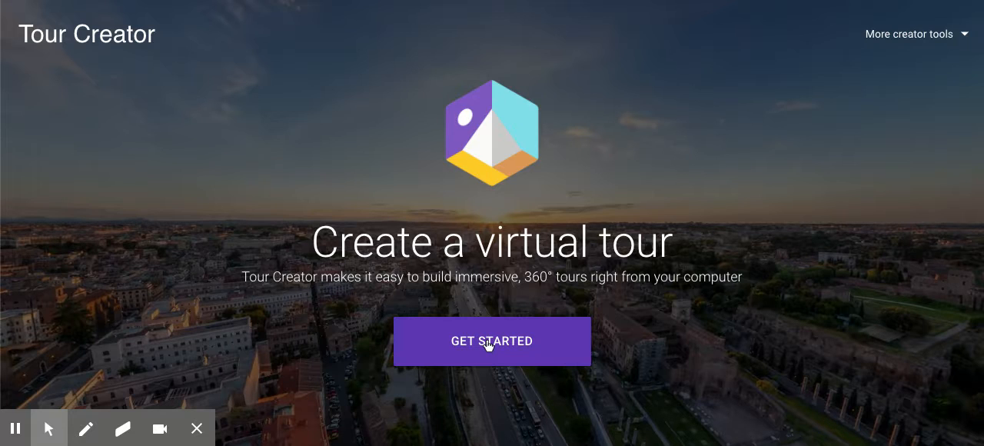
{"action": "left_click", "coordinate": [488, 342]}
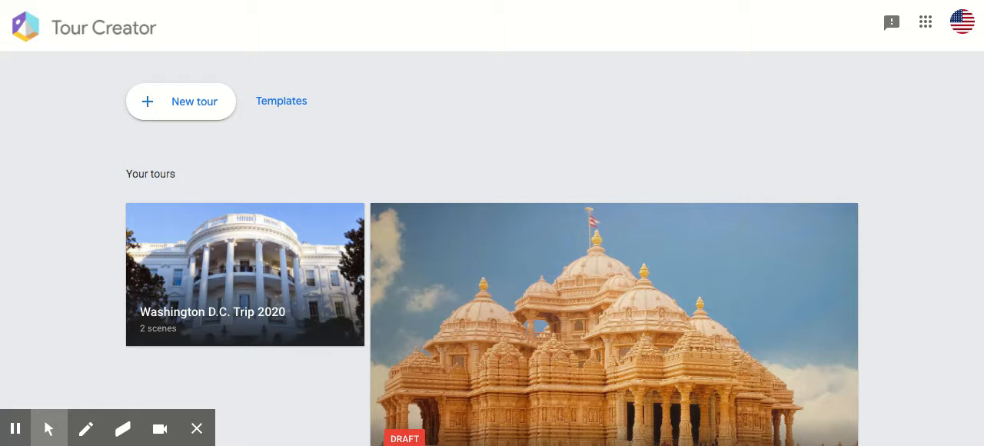
{"action": "scroll", "coordinate": [614, 276], "scroll_direction": "down", "scroll_amount": 2}
{"action": "scroll", "coordinate": [613, 275], "scroll_direction": "up", "scroll_amount": 1}
{"action": "scroll", "coordinate": [614, 276], "scroll_direction": "down", "scroll_amount": 1}
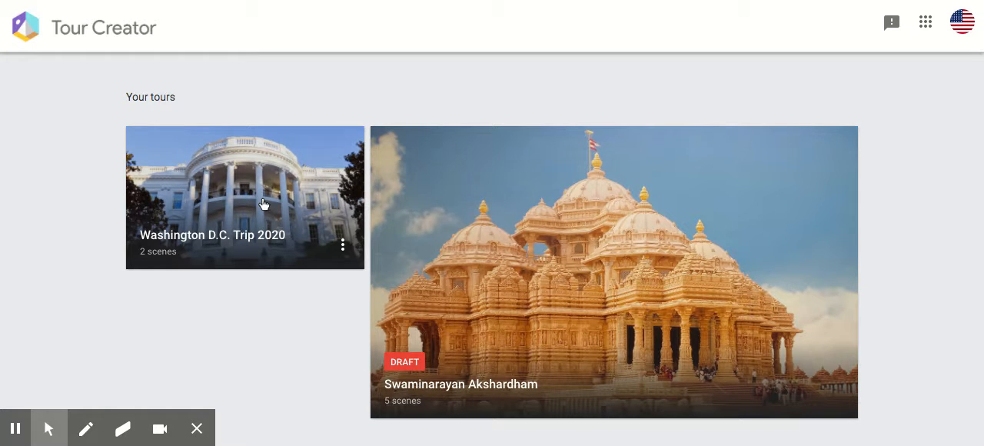
{"action": "scroll", "coordinate": [492, 246], "scroll_direction": "up", "scroll_amount": 2}
{"action": "scroll", "coordinate": [492, 246], "scroll_direction": "down", "scroll_amount": 1}
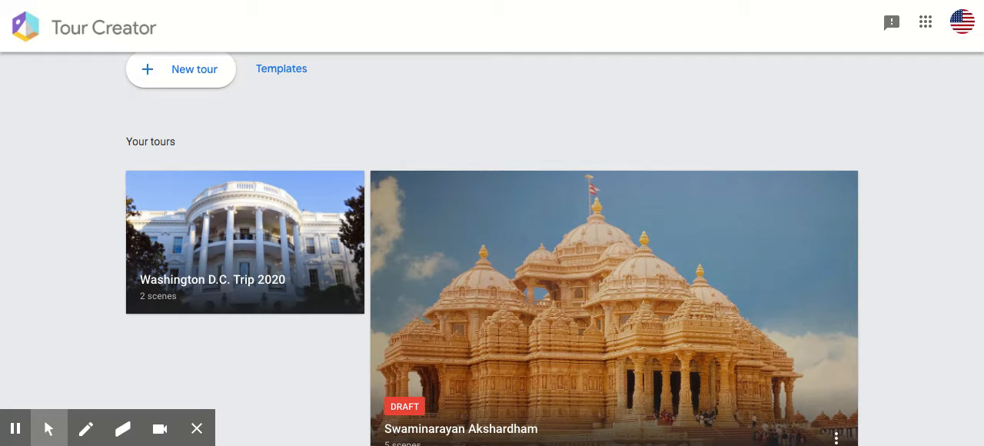
{"action": "scroll", "coordinate": [493, 246], "scroll_direction": "up", "scroll_amount": 1}
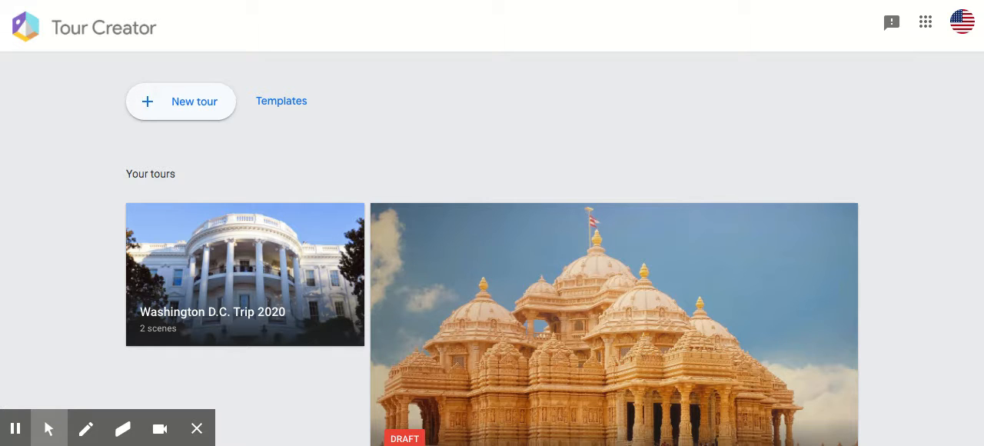
{"action": "left_click", "coordinate": [191, 108]}
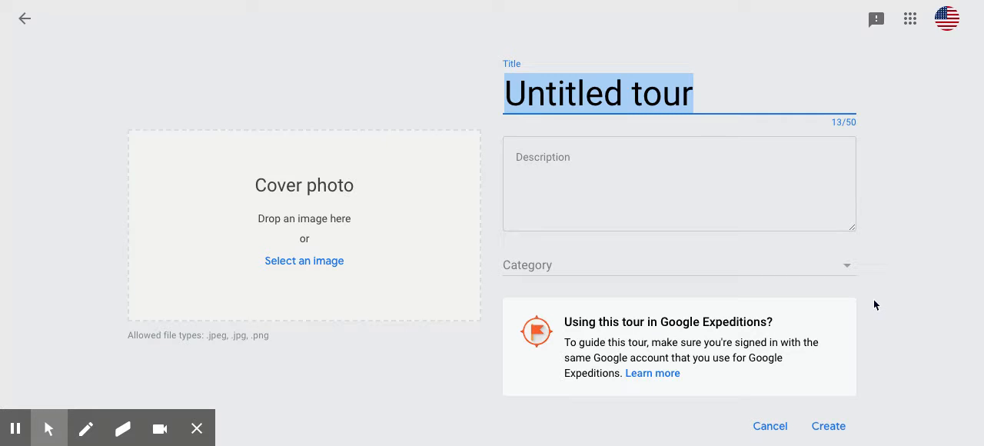
Step: Title the tour "The 2020 8th Grade Washington D.C. Trip"
{"action": "type", "text": "The "}
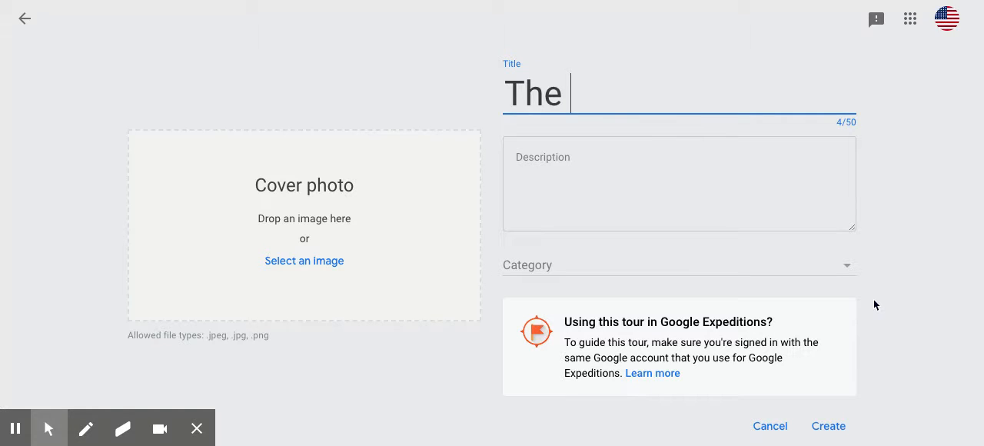
{"action": "type", "text": "2020 8"}
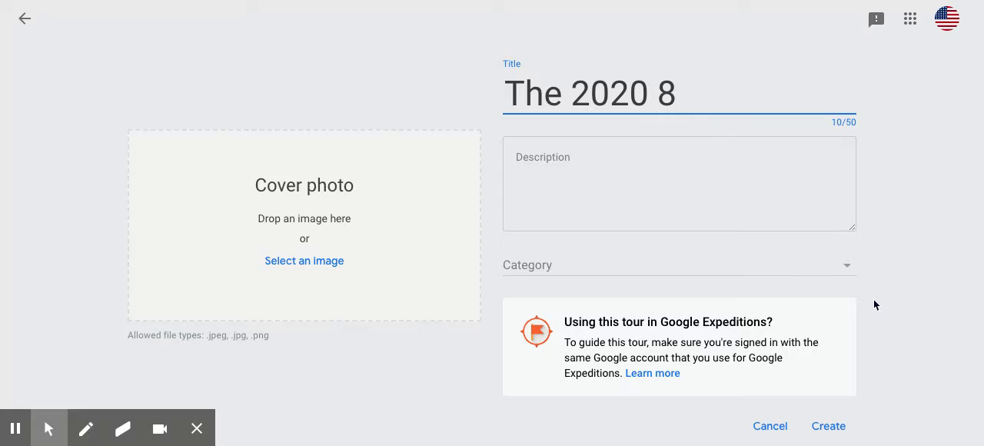
{"action": "type", "text": "th Grade Wa"}
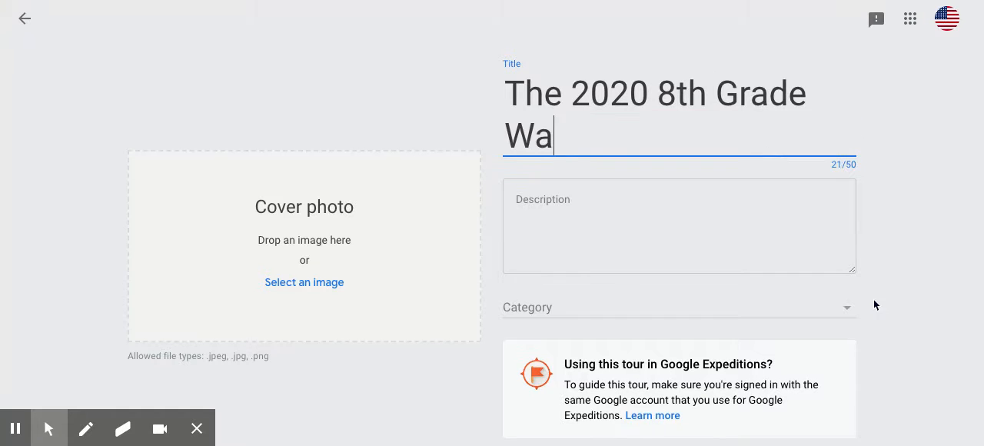
{"action": "type", "text": "shington D.c"}
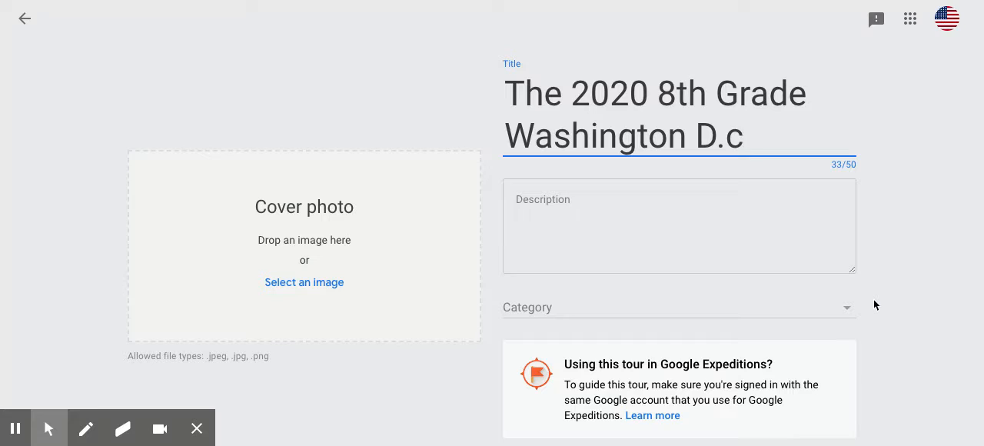
{"action": "key", "text": "BackSpace"}
{"action": "type", "text": "C. Trip"}
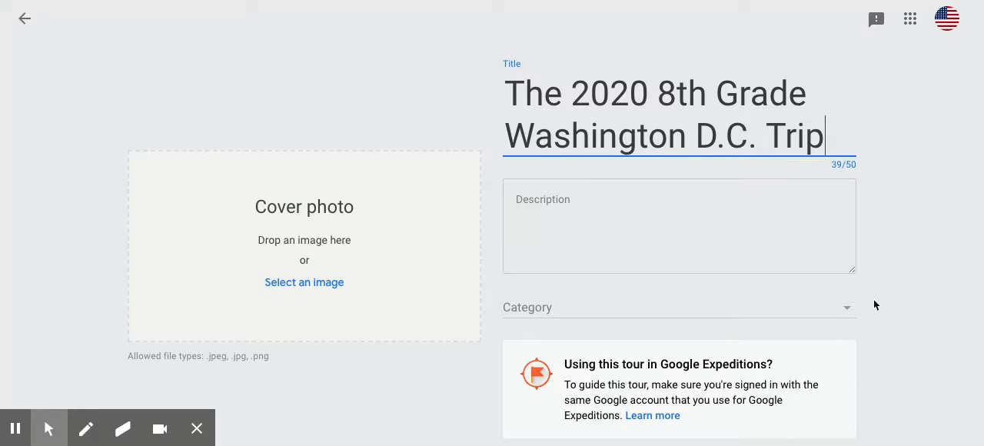
Step: Enter the tour description "This is a virtual tour of a couple of stops from our 8th grade trip to Washington D.C."
{"action": "left_click", "coordinate": [589, 197]}
{"action": "type", "text": "This is a virt"}
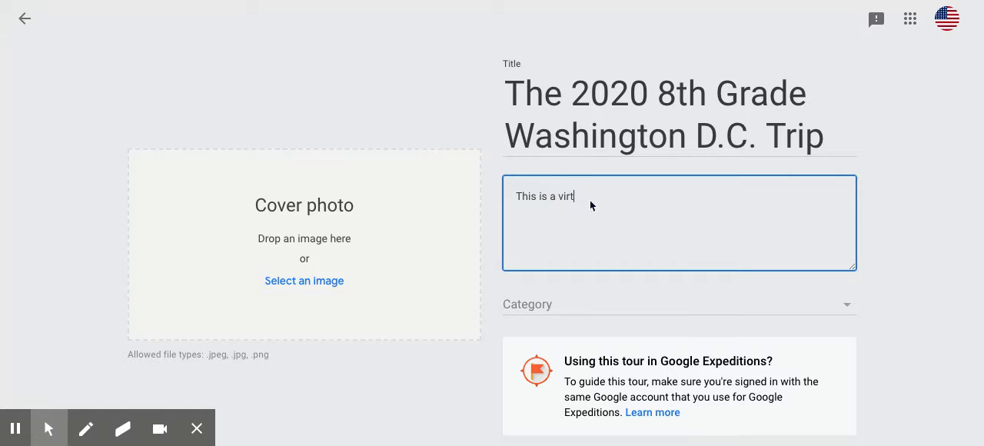
{"action": "type", "text": "ual tour of a couple of stops from our 8th "}
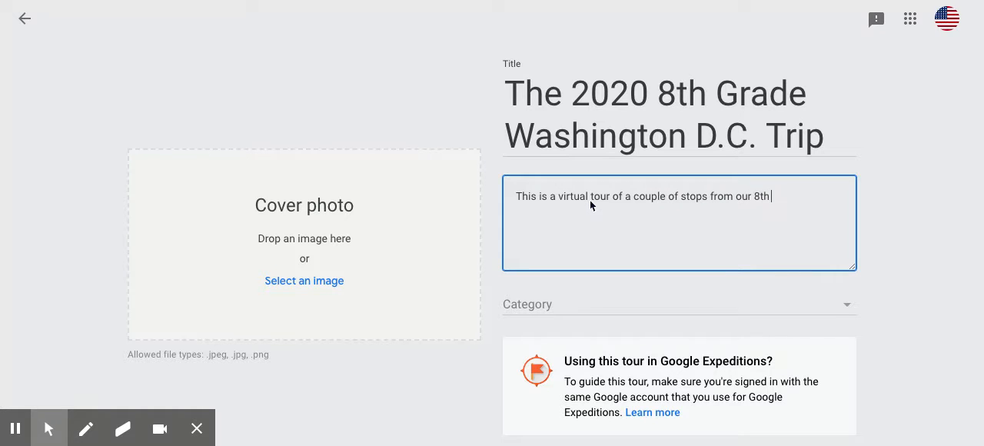
{"action": "type", "text": "grade trip to Washington D.C."}
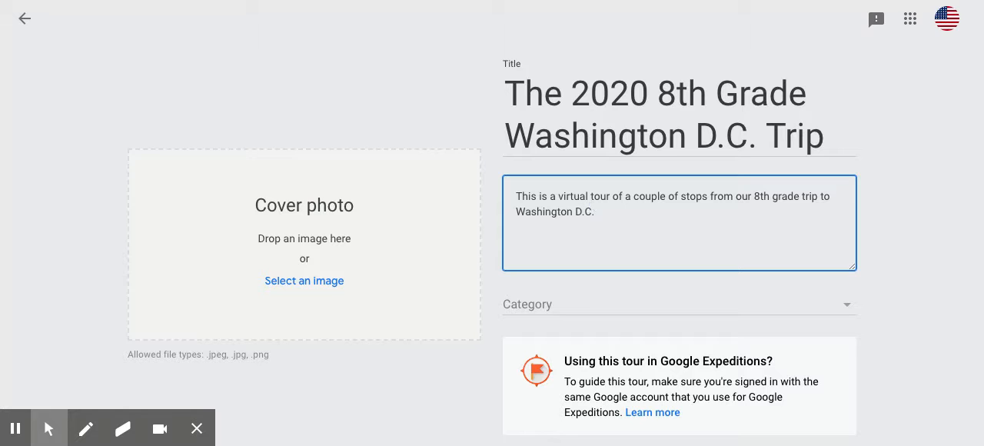
Step: Set the tour's category to Travel & Leisure
{"action": "left_click", "coordinate": [556, 301]}
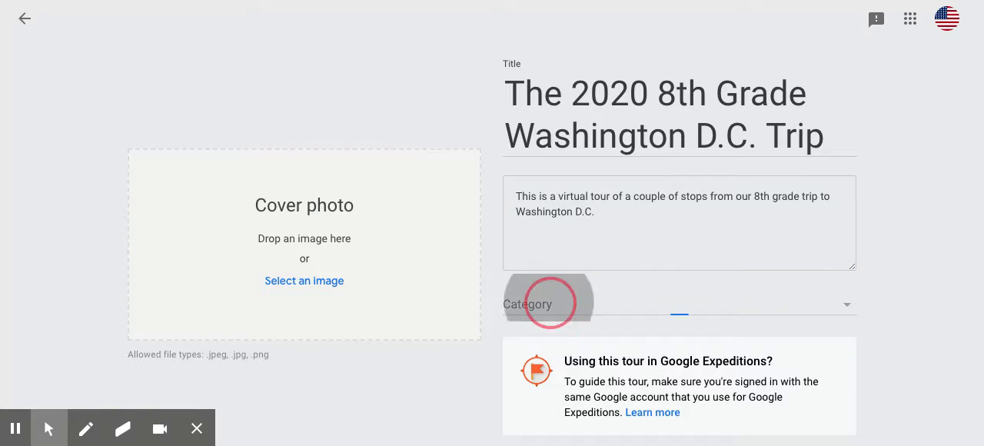
{"action": "scroll", "coordinate": [584, 108], "scroll_direction": "down", "scroll_amount": 5}
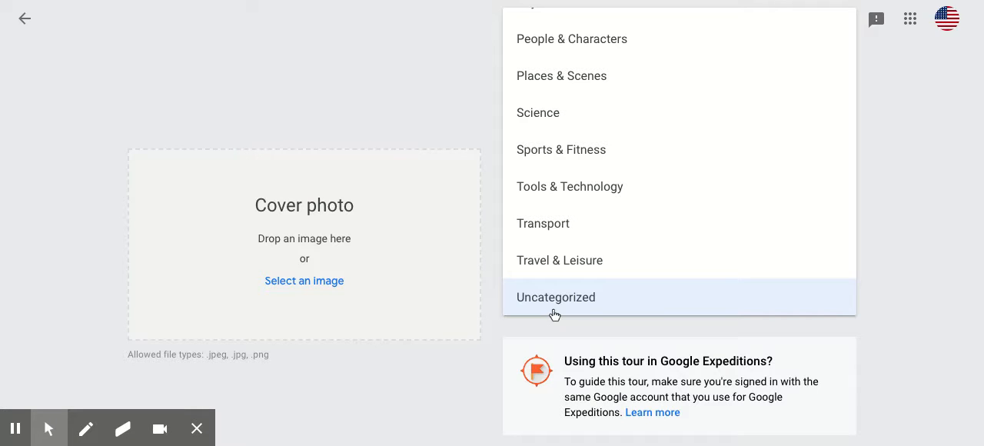
{"action": "left_click", "coordinate": [556, 260]}
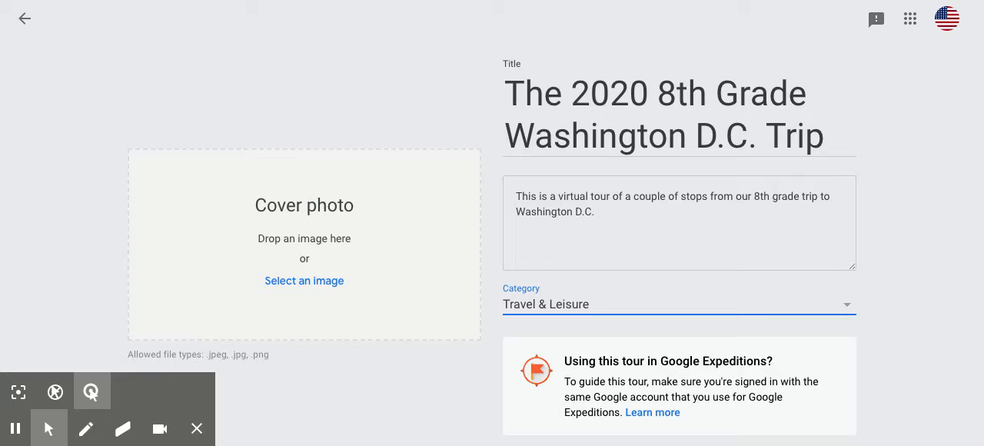
Step: Add the White House photo with the fountain and red flowers as the cover photo and create the tour
{"action": "left_click_drag", "start_coordinate": [109, 445], "coordinate": [304, 245]}
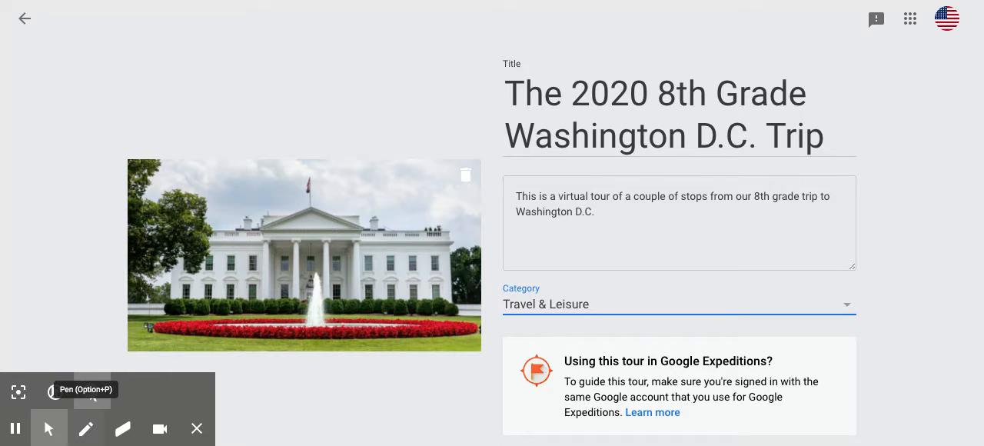
{"action": "left_click", "coordinate": [388, 419]}
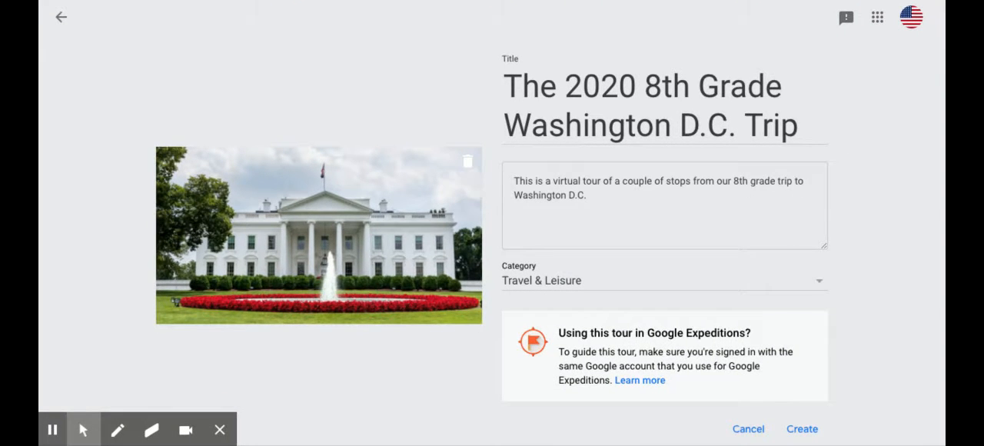
{"action": "left_click", "coordinate": [802, 428]}
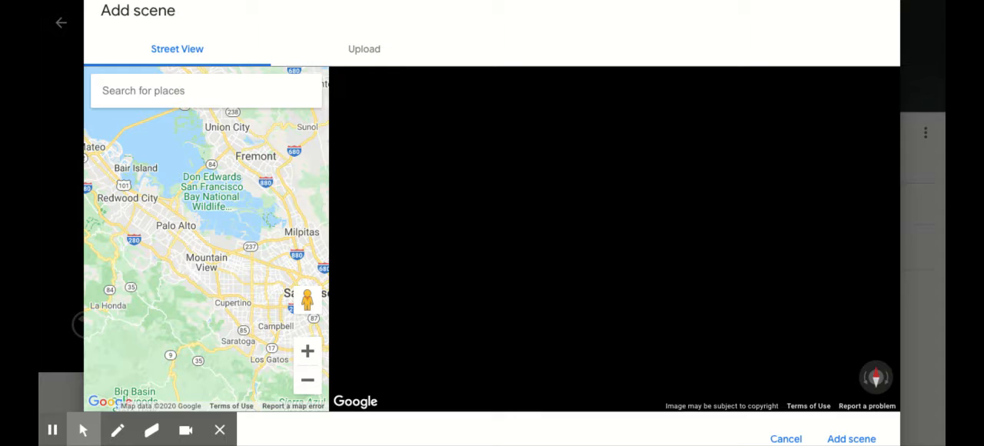
Step: Search Street View for "The White House", choose the Pennsylvania Avenue Northwest result and turn the view toward the briefing podium
{"action": "left_click", "coordinate": [207, 90]}
{"action": "type", "text": "The W"}
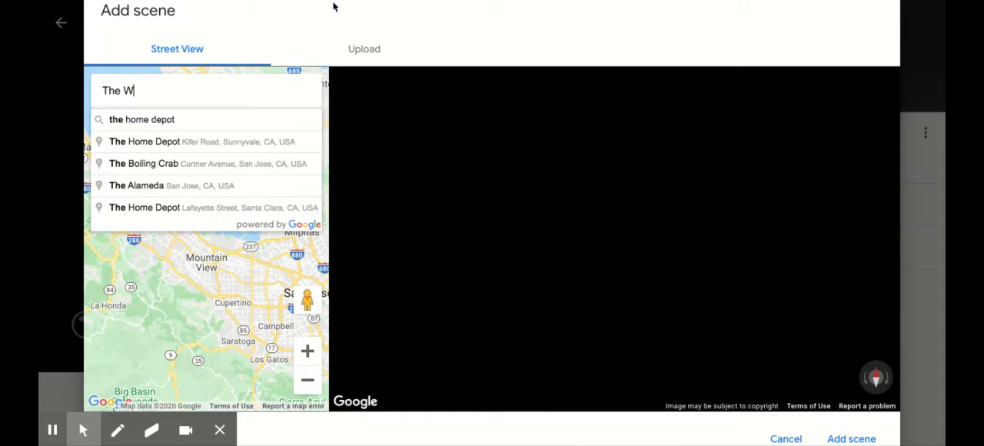
{"action": "type", "text": "hite House"}
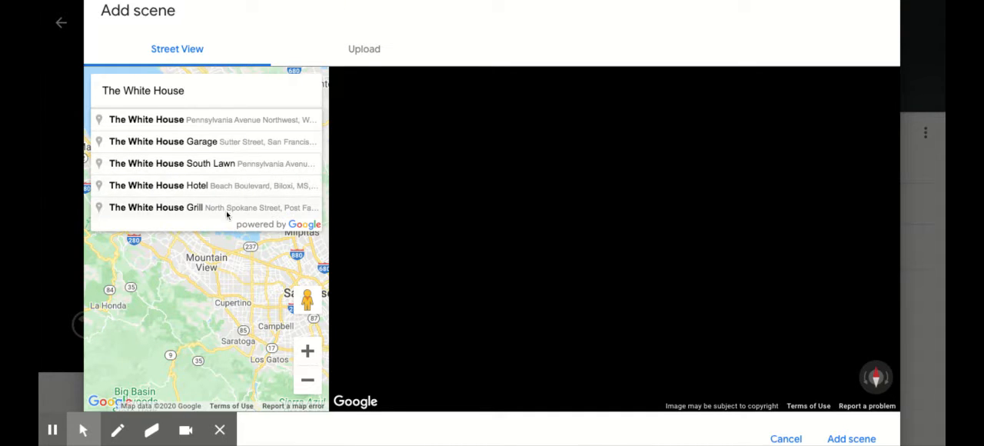
{"action": "left_click", "coordinate": [218, 123]}
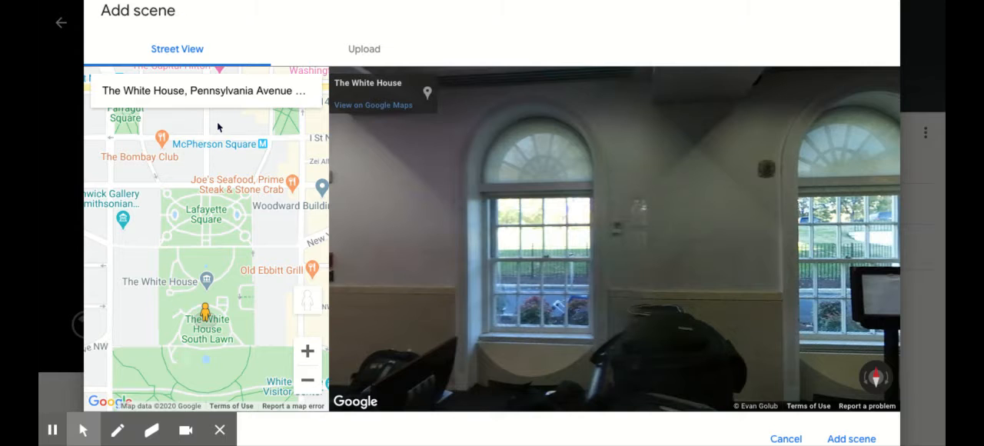
{"action": "left_click_drag", "start_coordinate": [627, 258], "coordinate": [926, 214]}
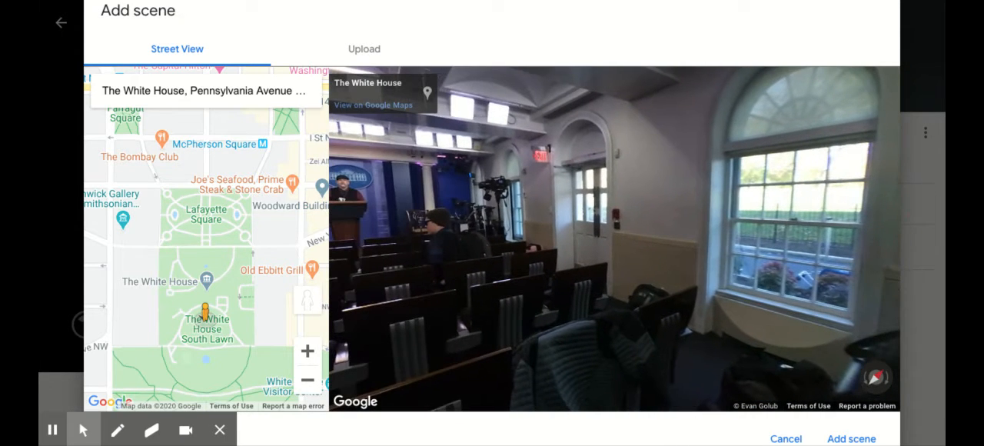
{"action": "left_click_drag", "start_coordinate": [408, 236], "coordinate": [663, 197]}
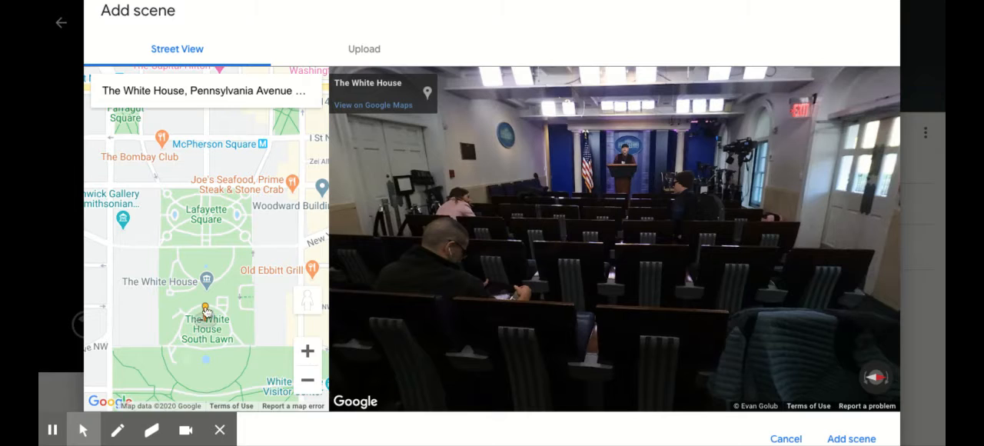
Step: Try the Street View spot on the street between the White House and Lafayette Square and look around it
{"action": "left_click_drag", "start_coordinate": [204, 311], "coordinate": [203, 219]}
{"action": "left_click", "coordinate": [630, 247]}
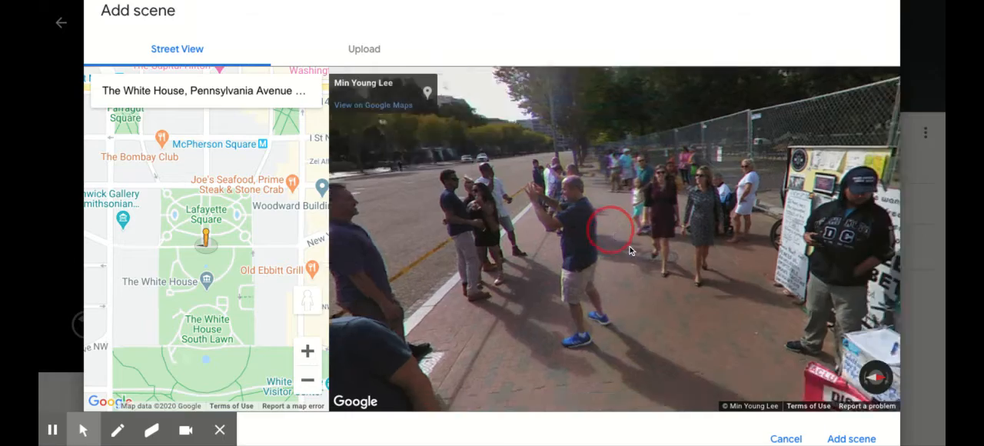
{"action": "left_click", "coordinate": [630, 246]}
{"action": "left_click", "coordinate": [742, 233]}
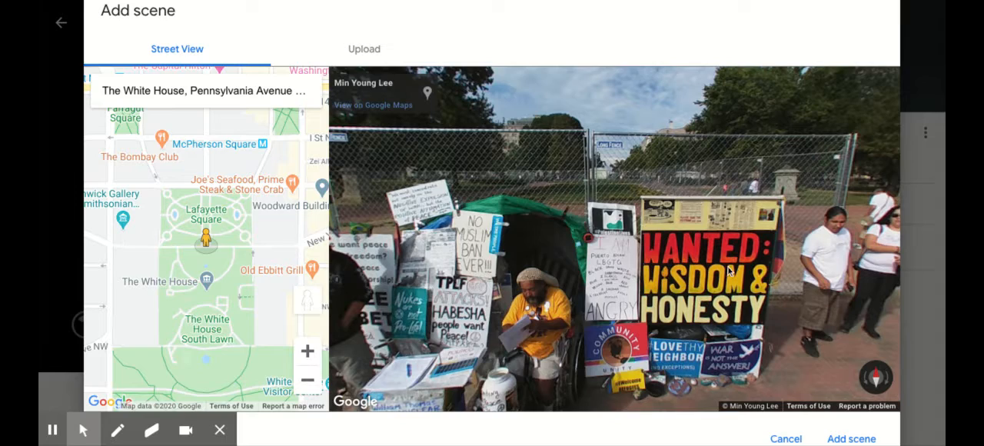
{"action": "left_click", "coordinate": [774, 281]}
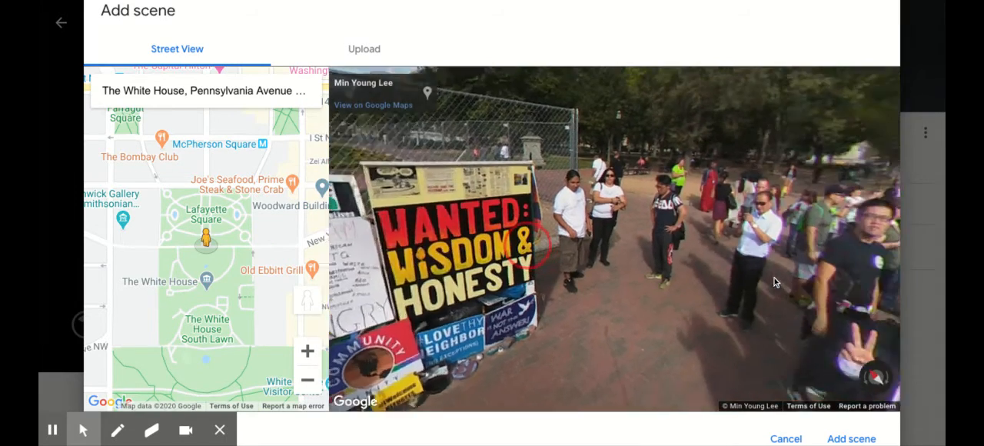
{"action": "left_click", "coordinate": [774, 278]}
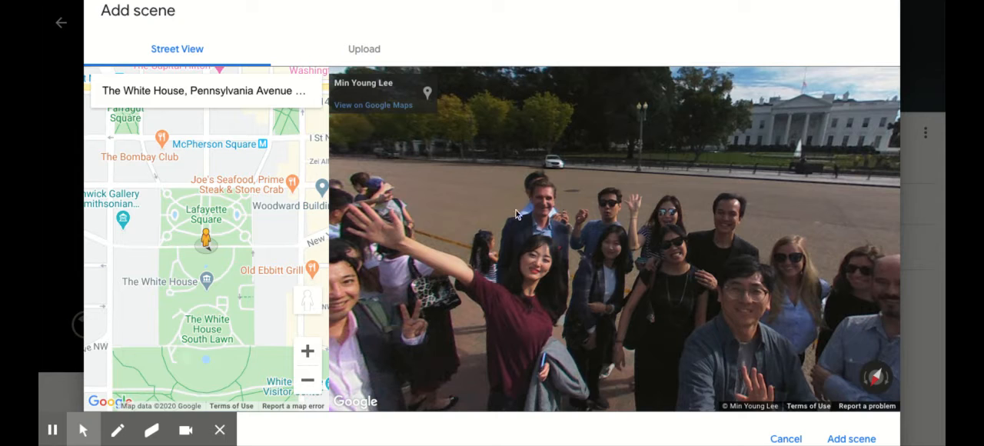
Step: Move the Street View position into Lafayette Square, frame the White House across the lawn and add it as a scene
{"action": "left_click_drag", "start_coordinate": [205, 239], "coordinate": [205, 235]}
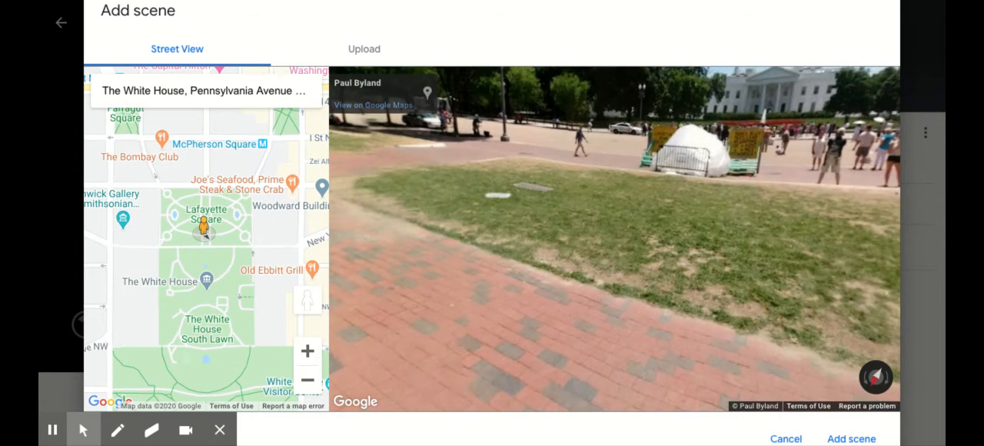
{"action": "left_click_drag", "start_coordinate": [670, 262], "coordinate": [653, 312]}
{"action": "left_click_drag", "start_coordinate": [825, 270], "coordinate": [714, 270]}
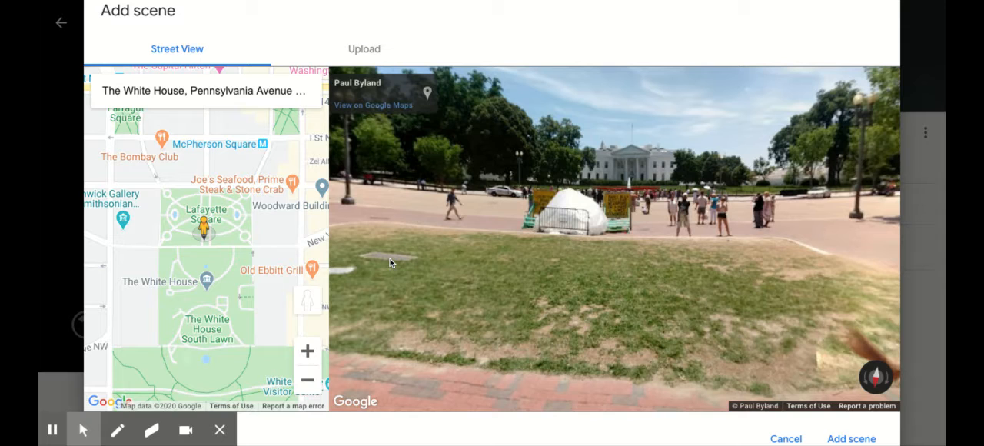
{"action": "scroll", "coordinate": [549, 408], "scroll_direction": "down", "scroll_amount": 3}
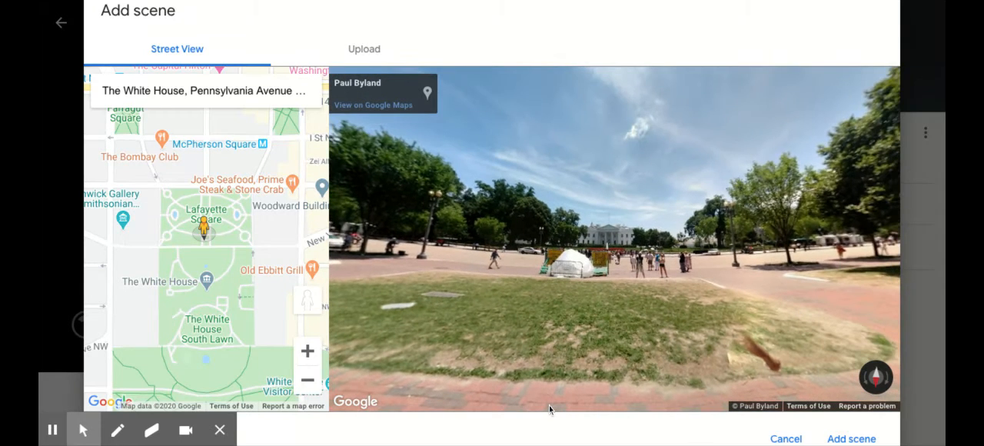
{"action": "left_click", "coordinate": [843, 437]}
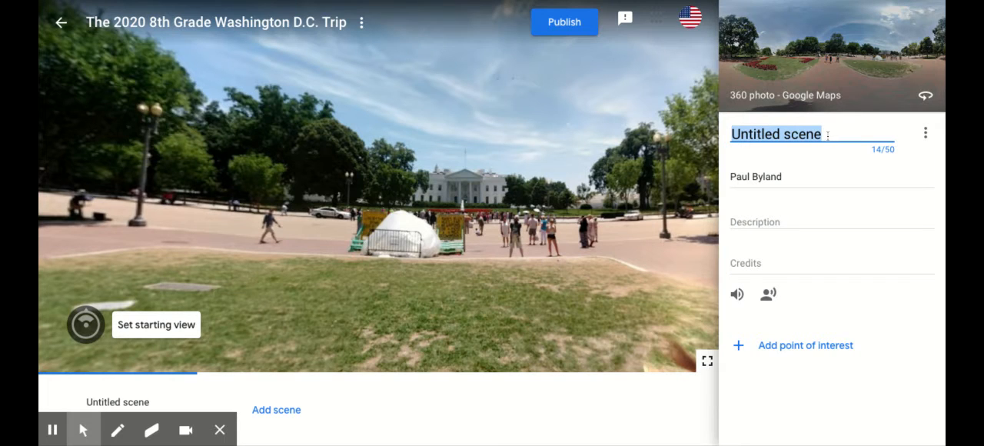
Step: Title the untitled scene "The White House" and replace its location with "The White House"
{"action": "type", "text": "The Whi"}
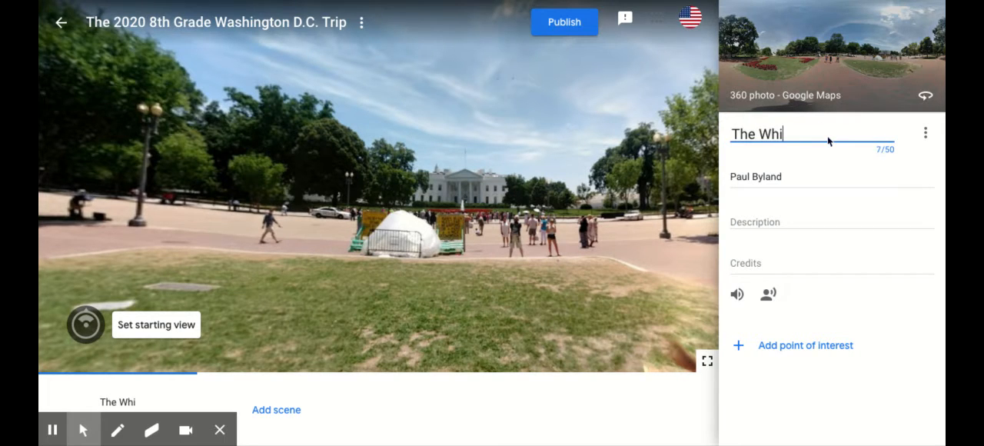
{"action": "type", "text": "te House"}
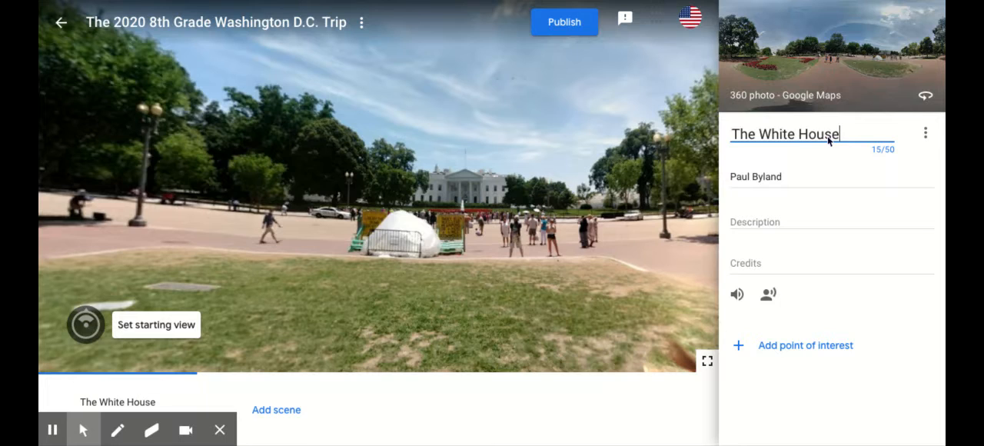
{"action": "double_click", "coordinate": [793, 178]}
{"action": "triple_click", "coordinate": [794, 178]}
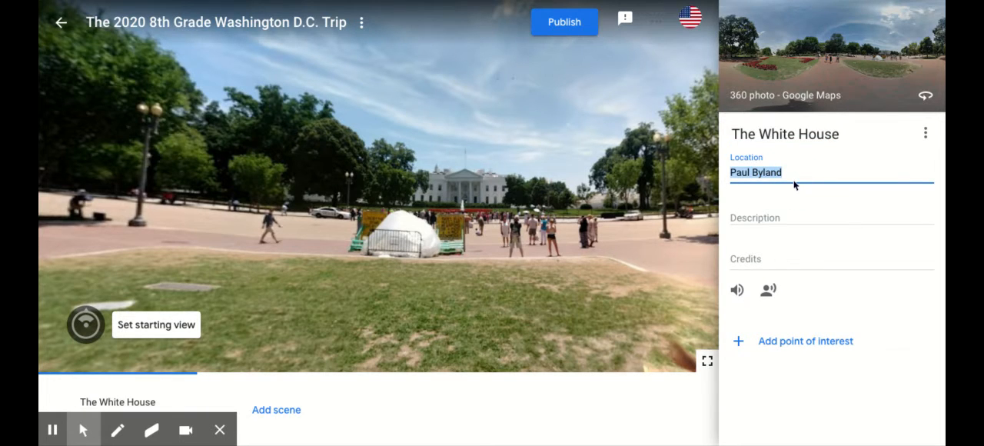
{"action": "key", "text": "BackSpace"}
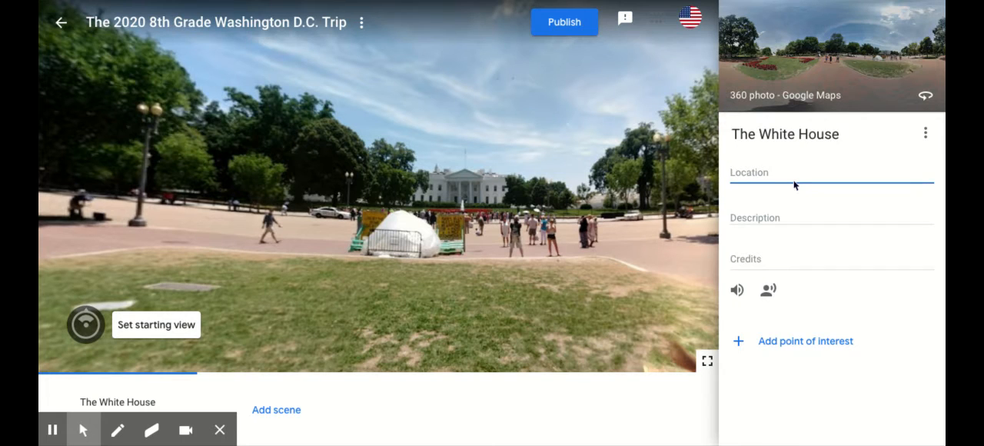
{"action": "type", "text": "Th"}
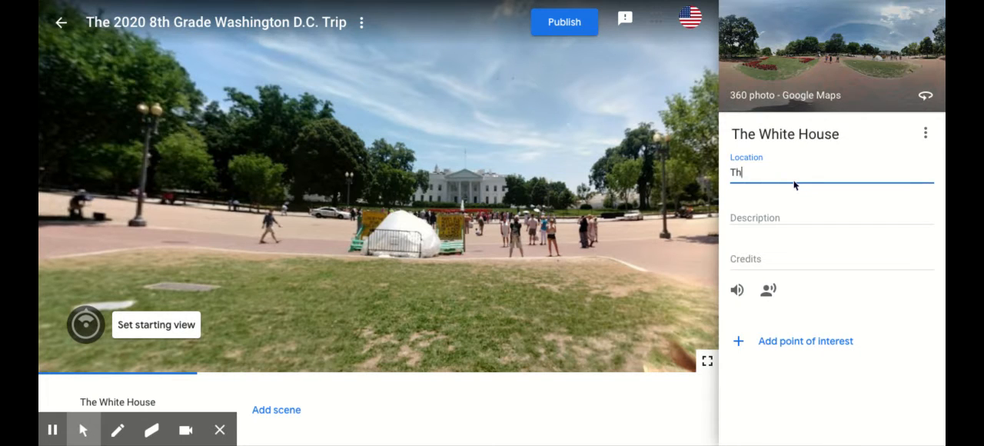
{"action": "type", "text": "e White House"}
{"action": "left_click", "coordinate": [220, 431]}
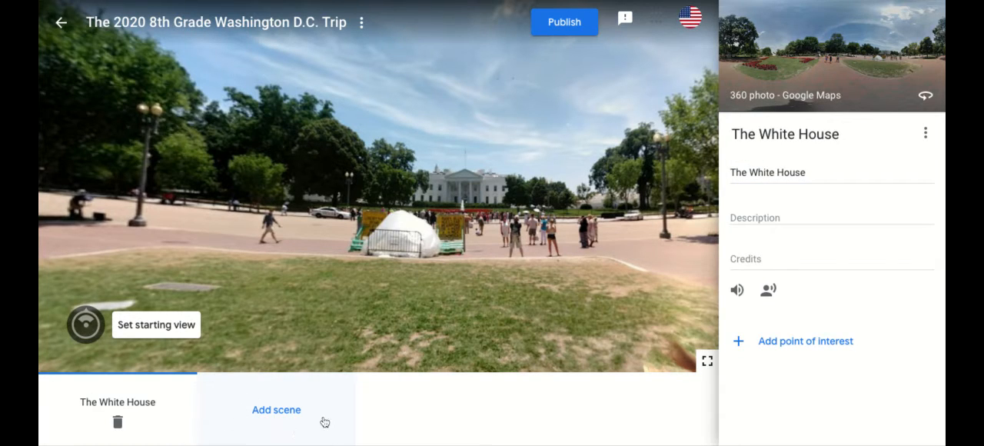
Step: Start another scene and search Street View for "The Capitol", choosing the First Street Southeast, Washington, DC result
{"action": "left_click", "coordinate": [276, 410]}
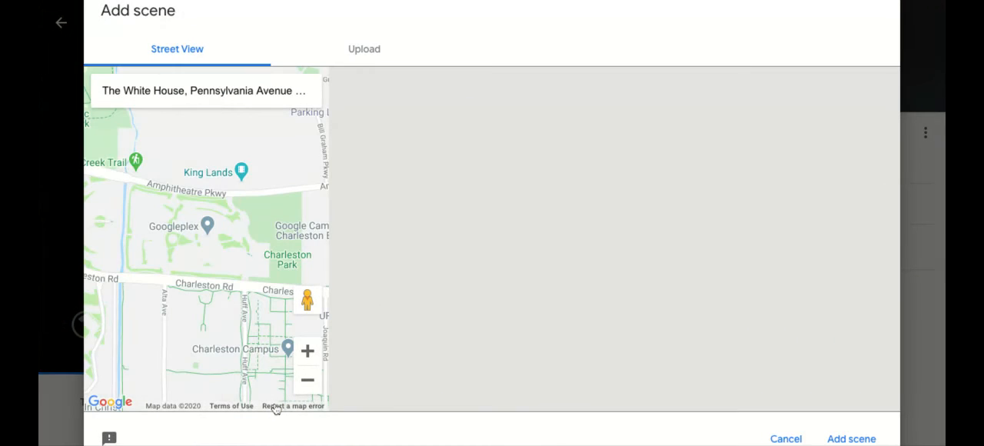
{"action": "triple_click", "coordinate": [219, 92]}
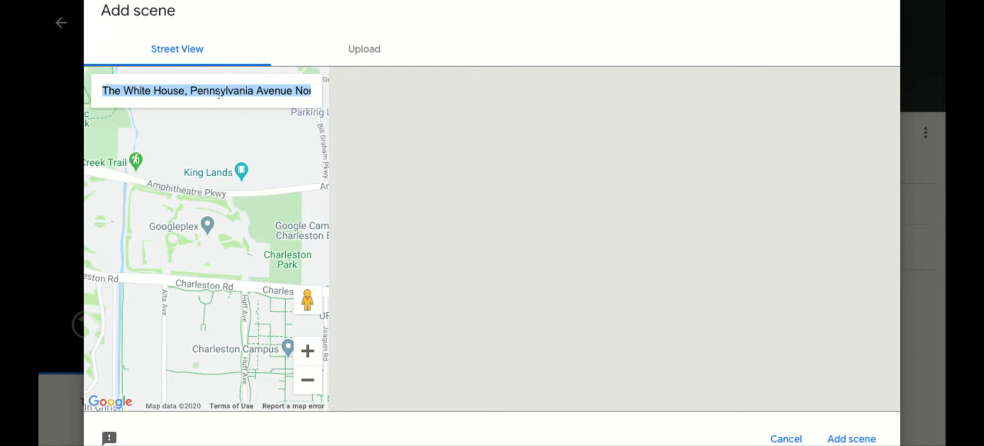
{"action": "type", "text": "The C"}
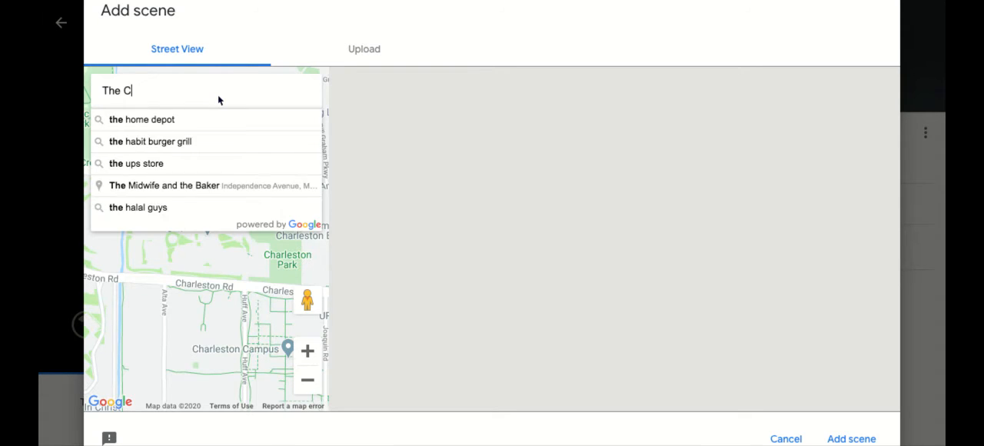
{"action": "type", "text": "apitol"}
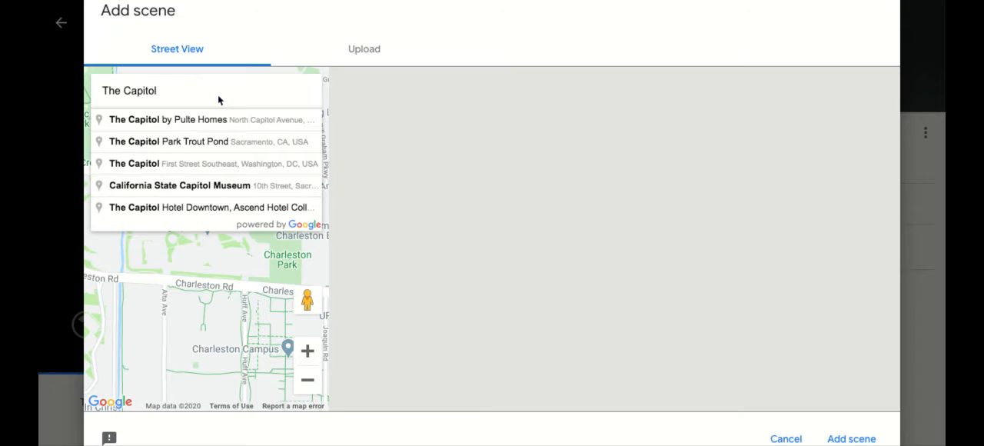
{"action": "left_click", "coordinate": [225, 158]}
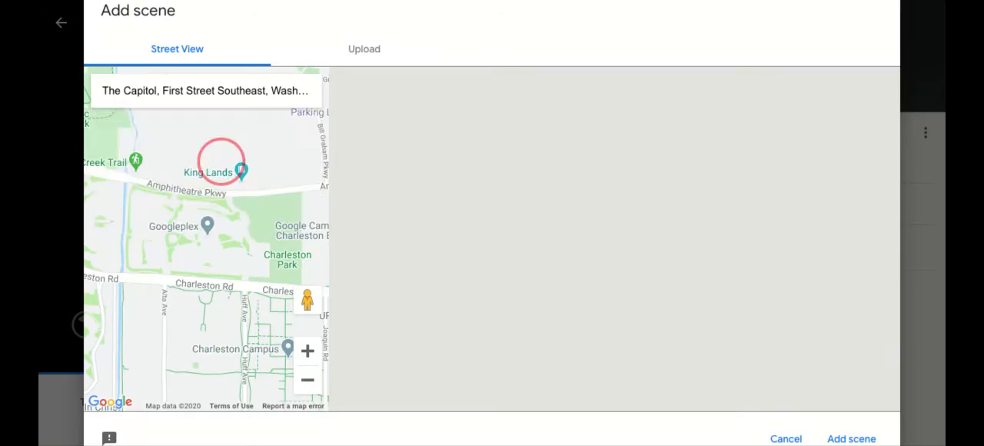
Step: Look around the US Capitol plaza, turn the view along the paved square with the brick lamp pillar, and add it as a scene
{"action": "left_click", "coordinate": [441, 244]}
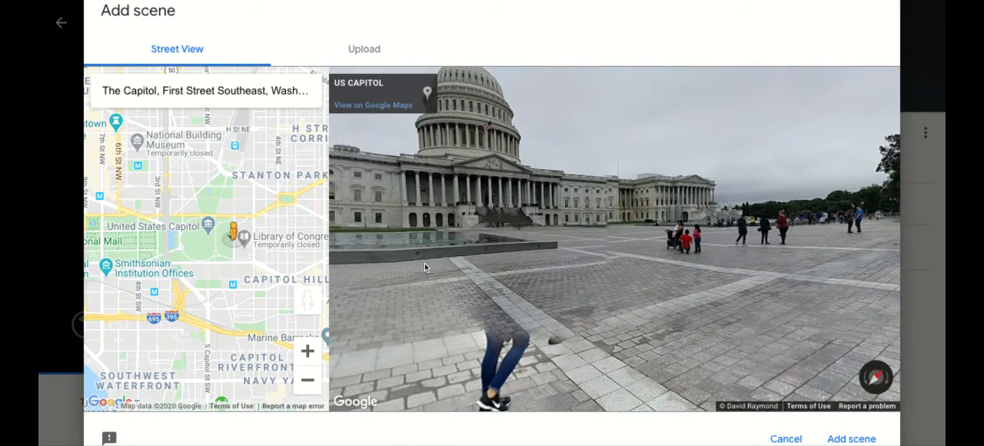
{"action": "left_click", "coordinate": [425, 263]}
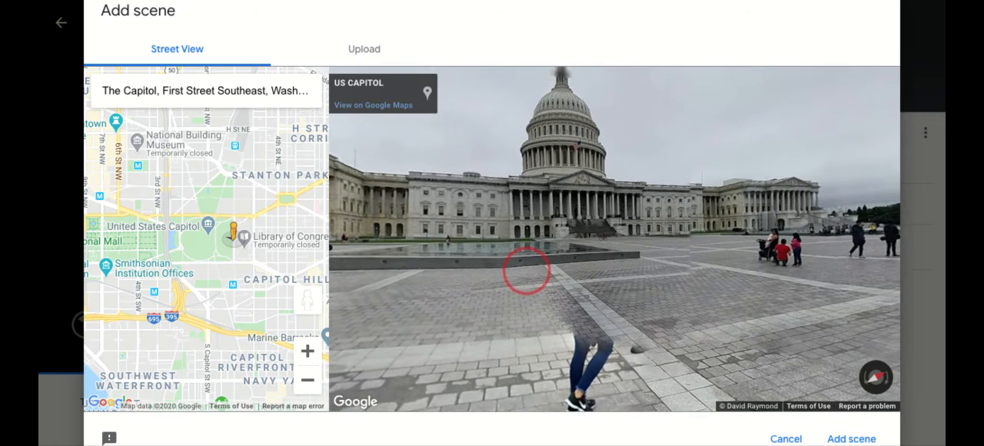
{"action": "left_click_drag", "start_coordinate": [519, 287], "coordinate": [510, 307]}
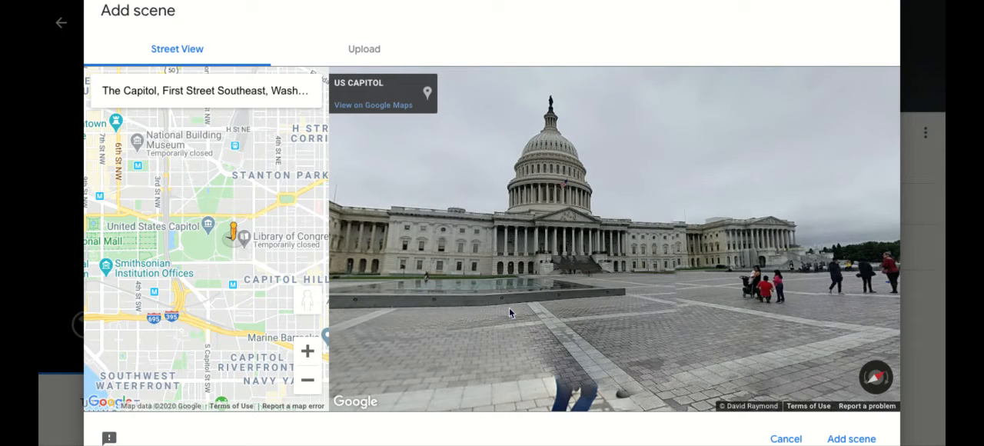
{"action": "left_click_drag", "start_coordinate": [471, 308], "coordinate": [678, 232]}
{"action": "left_click_drag", "start_coordinate": [438, 261], "coordinate": [845, 243]}
{"action": "left_click_drag", "start_coordinate": [401, 288], "coordinate": [408, 332]}
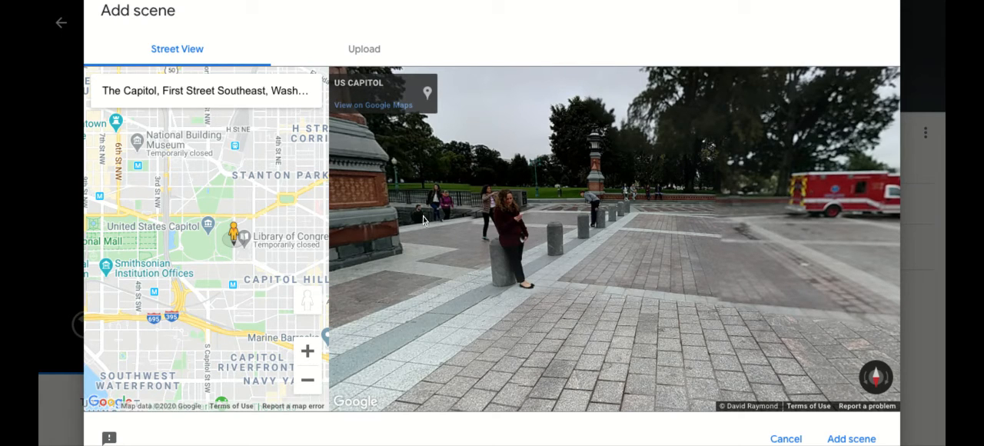
{"action": "left_click", "coordinate": [428, 296]}
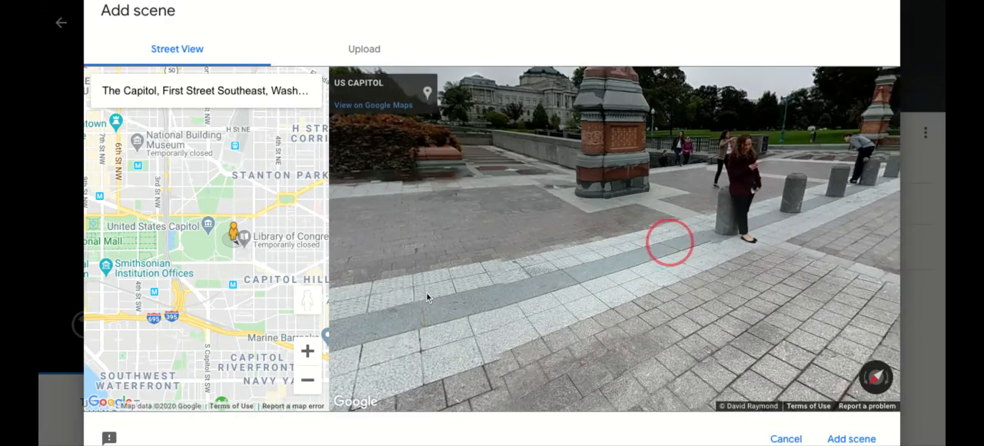
{"action": "left_click", "coordinate": [403, 284]}
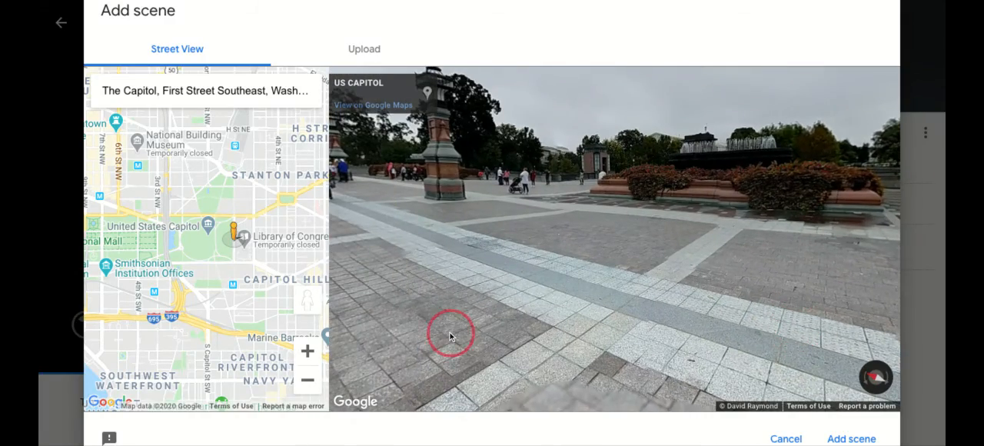
{"action": "left_click_drag", "start_coordinate": [451, 333], "coordinate": [821, 328]}
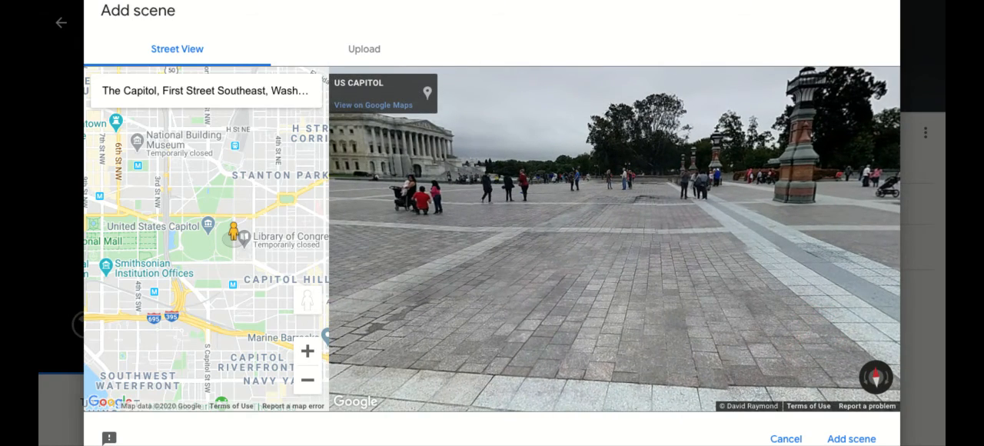
{"action": "left_click", "coordinate": [851, 438]}
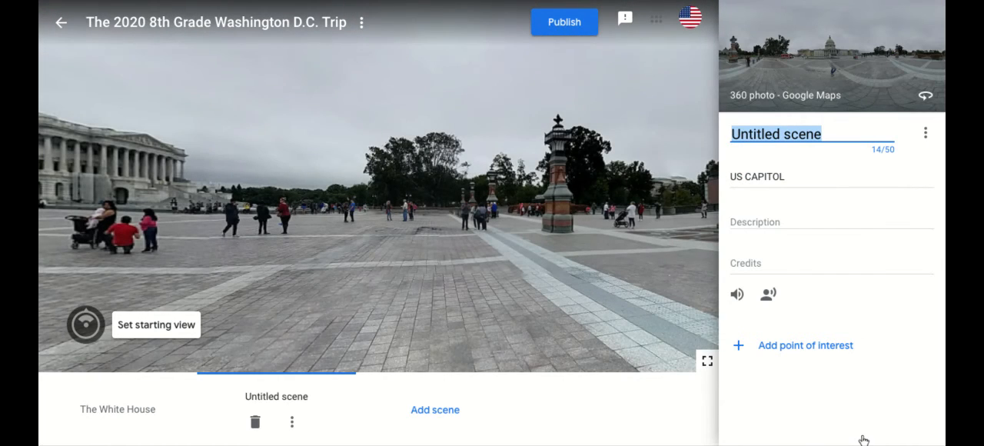
Step: Title the new Capitol scene "The US Capitol"
{"action": "type", "text": "The Us C"}
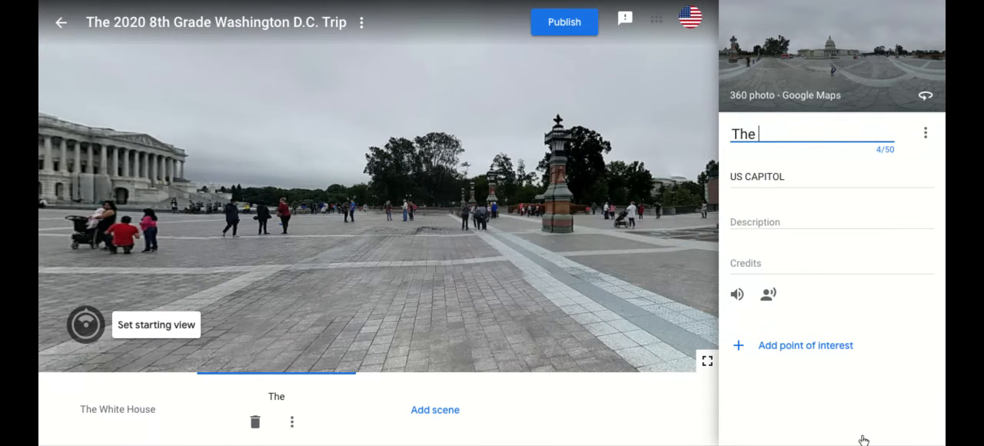
{"action": "key", "text": "BackSpace"}
{"action": "key", "text": "BackSpace"}
{"action": "key", "text": "BackSpace"}
{"action": "type", "text": "S Capitol"}
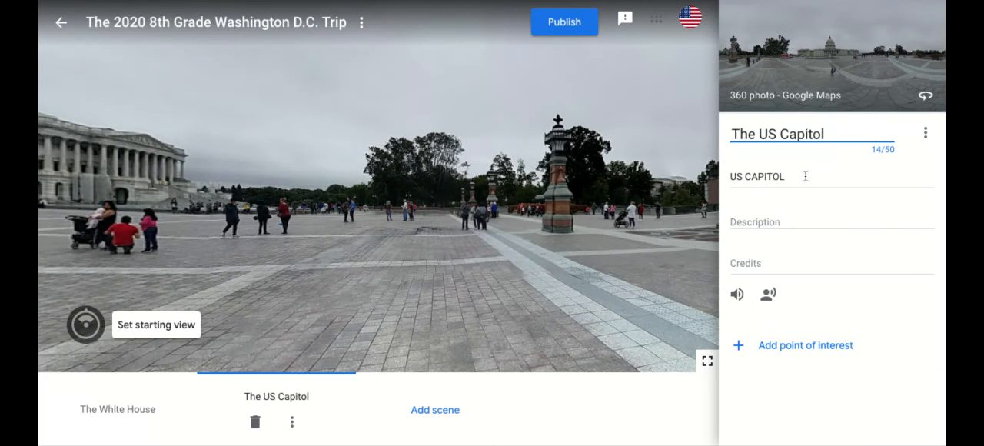
Step: Replace the Capitol scene's location with "The US Capitol"
{"action": "left_click", "coordinate": [766, 183]}
{"action": "left_click", "coordinate": [764, 175]}
{"action": "key", "text": "ctrl+a"}
{"action": "key", "text": "BackSpace"}
{"action": "type", "text": "The US C"}
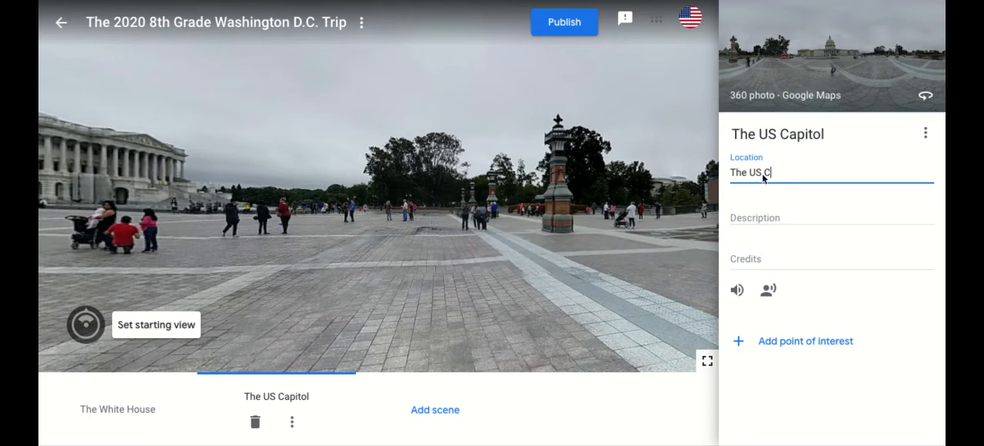
{"action": "type", "text": "apitol"}
Step: Publish the two-scene tour with Public visibility and close the dialog with the share link
{"action": "left_click", "coordinate": [570, 35]}
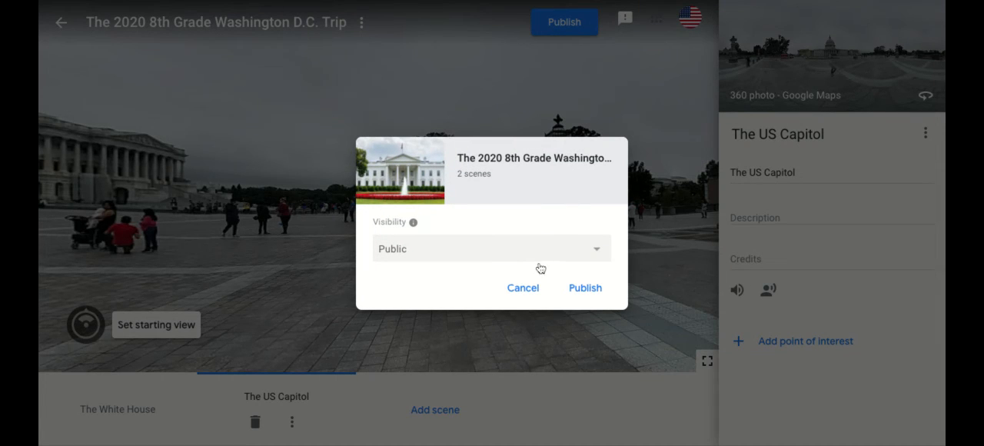
{"action": "left_click", "coordinate": [579, 292]}
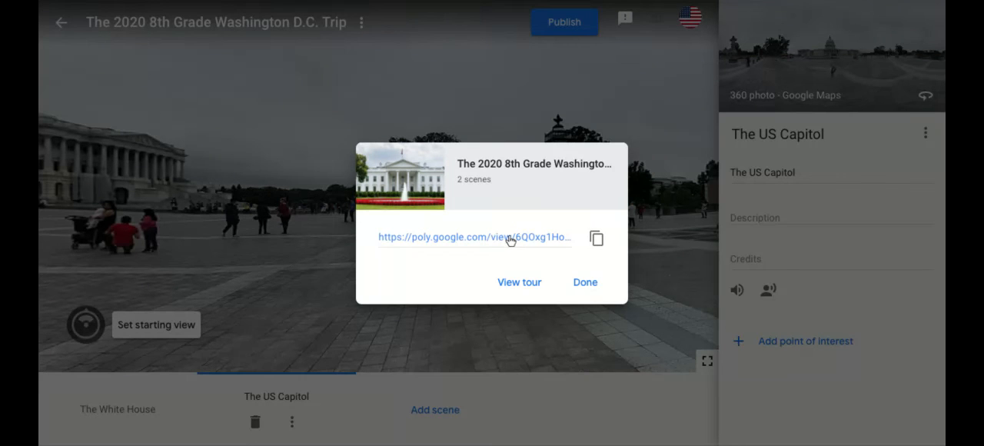
{"action": "left_click", "coordinate": [589, 287]}
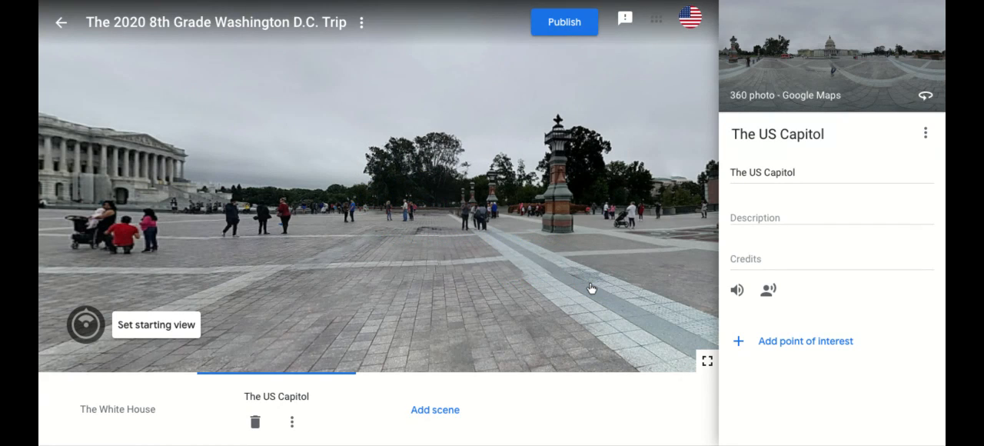